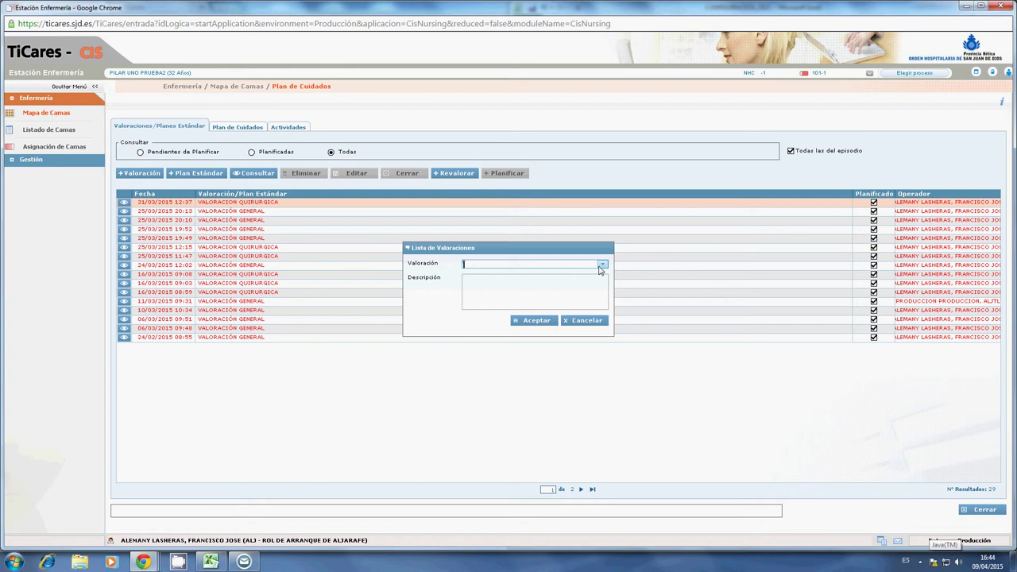
Start a new VALORACIÓN HERIDAS assessment with the description "UPP EN TRONCÁNTER DERECHO".
click(602, 264)
click(538, 295)
text(TER DERECHO)
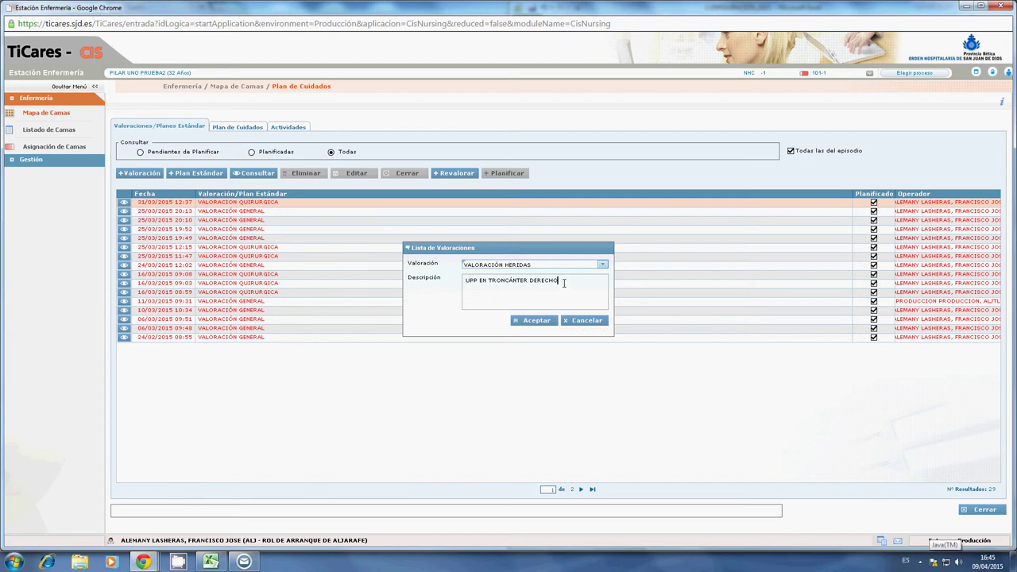
click(524, 320)
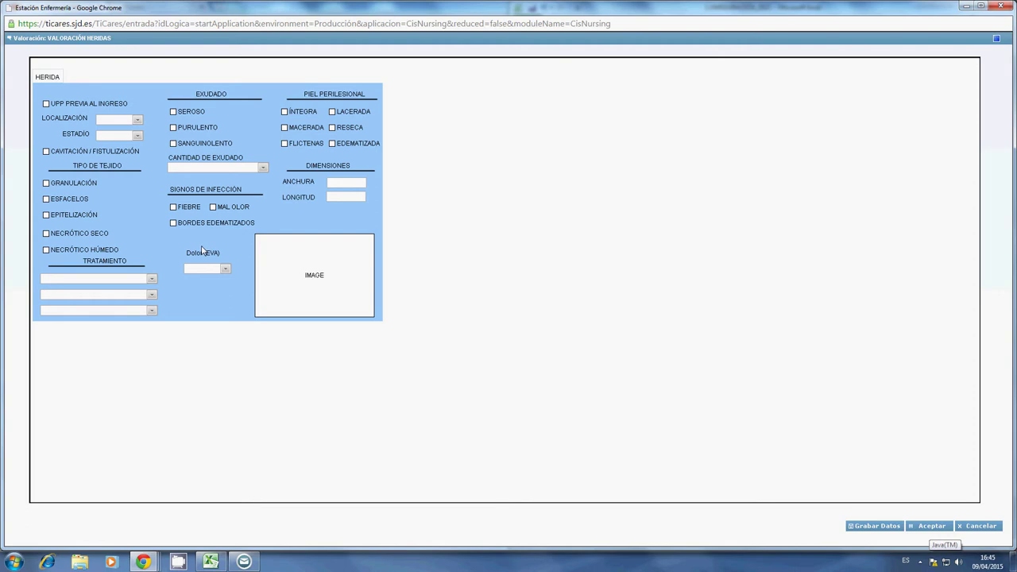
Set the wound's location to Trocánter derecho and its stage to Estadio II.
click(46, 104)
click(138, 120)
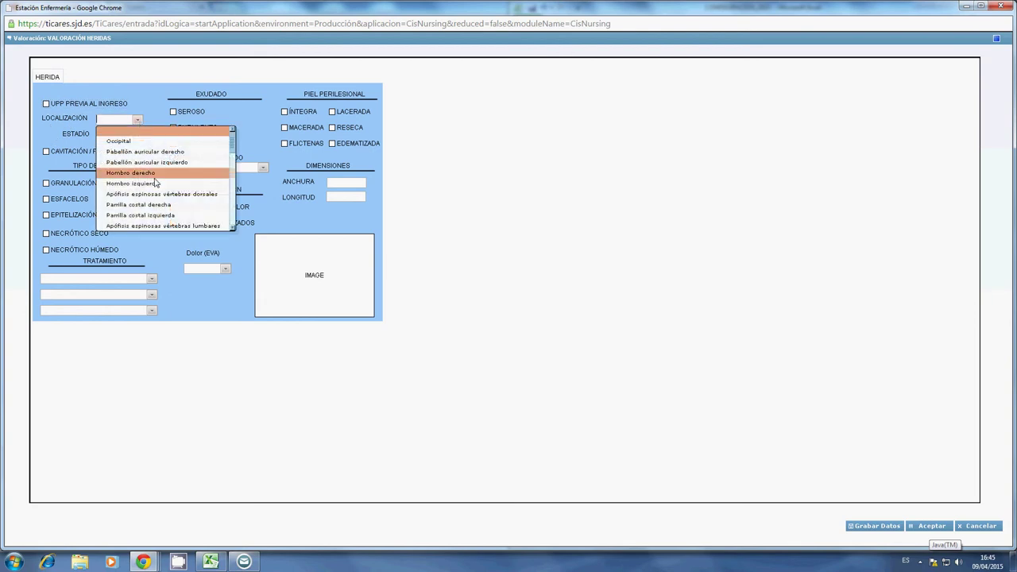
scroll(155, 188, down, 2)
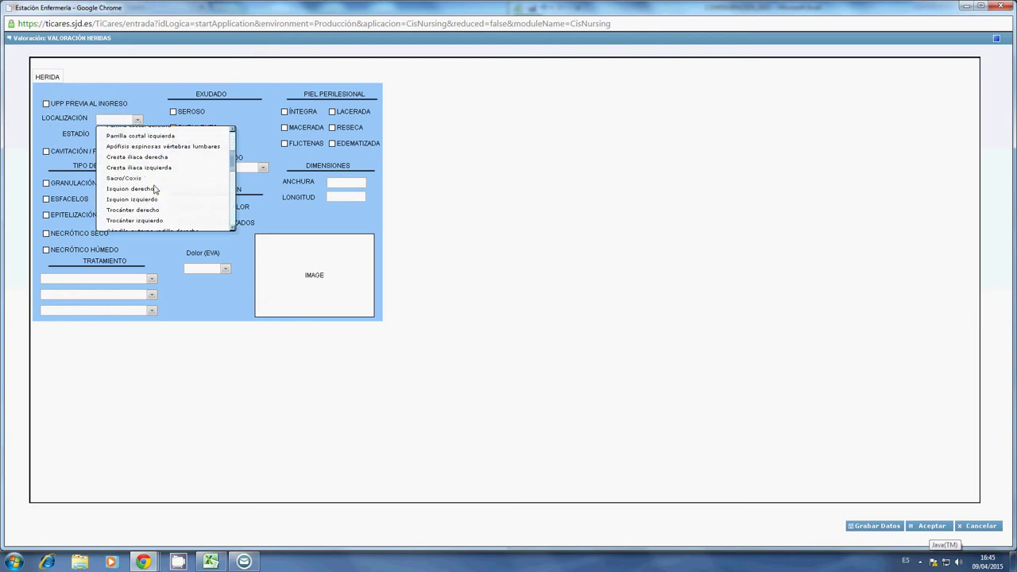
scroll(156, 189, down, 1)
click(153, 187)
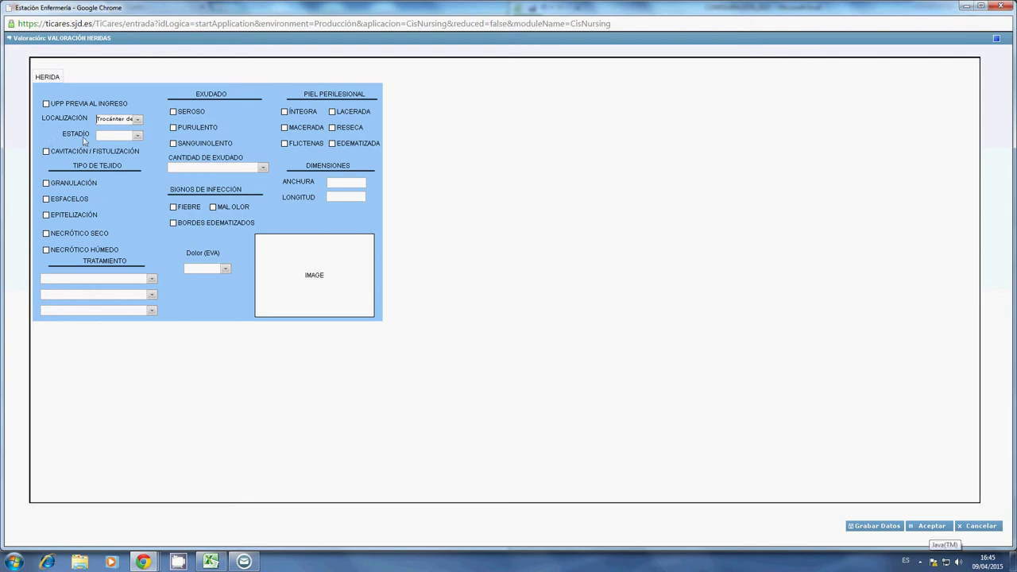
click(138, 136)
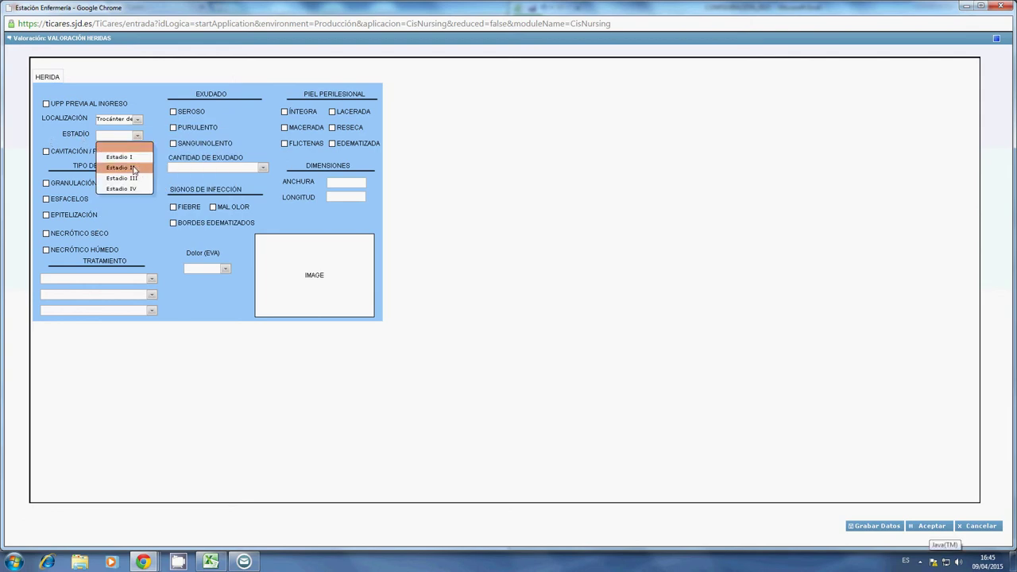
click(133, 168)
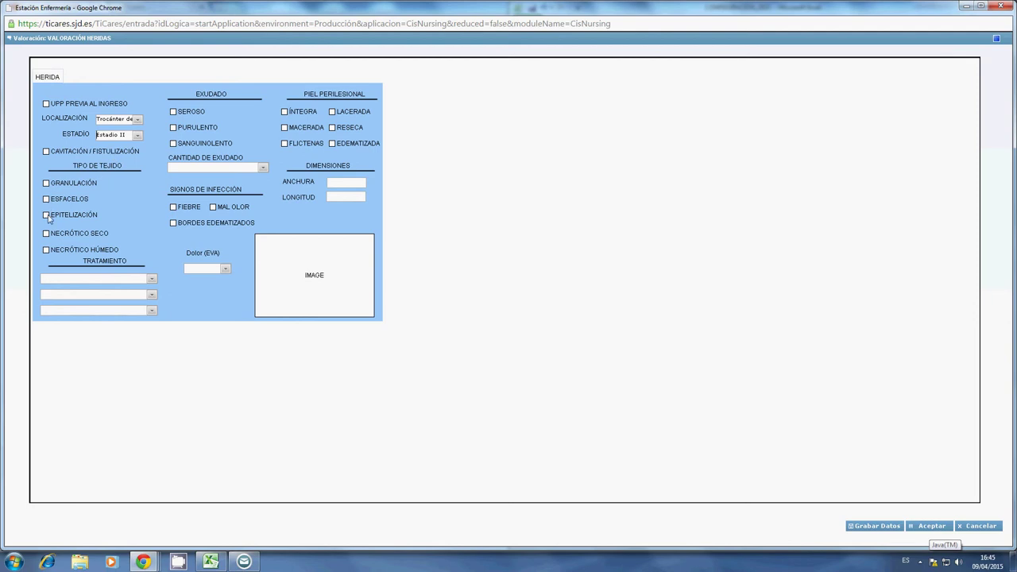
Mark the tissue type as Granulación and Epitelización, and record Seroso exudate in an Escaso amount.
click(46, 182)
click(46, 216)
click(262, 168)
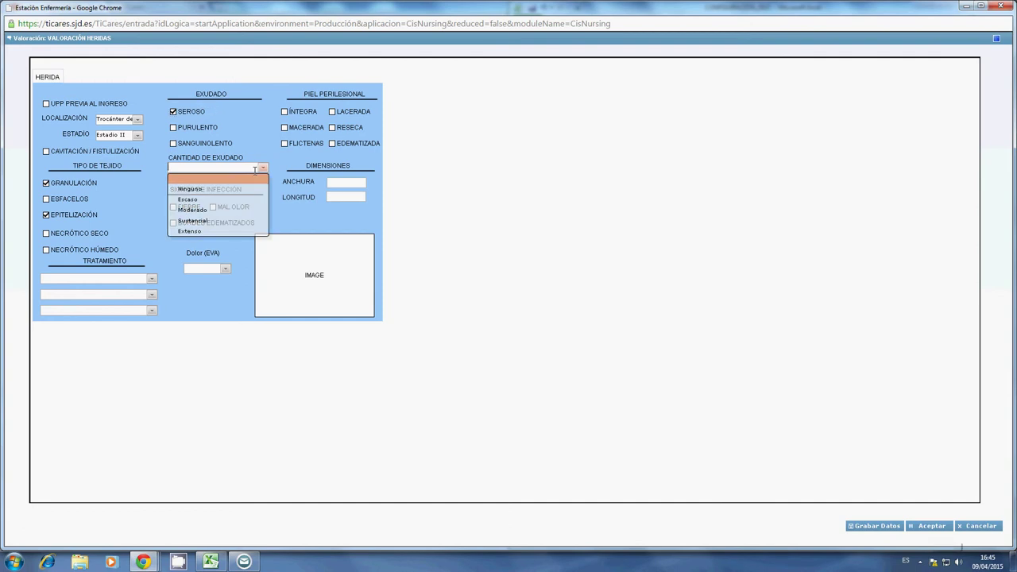
click(204, 200)
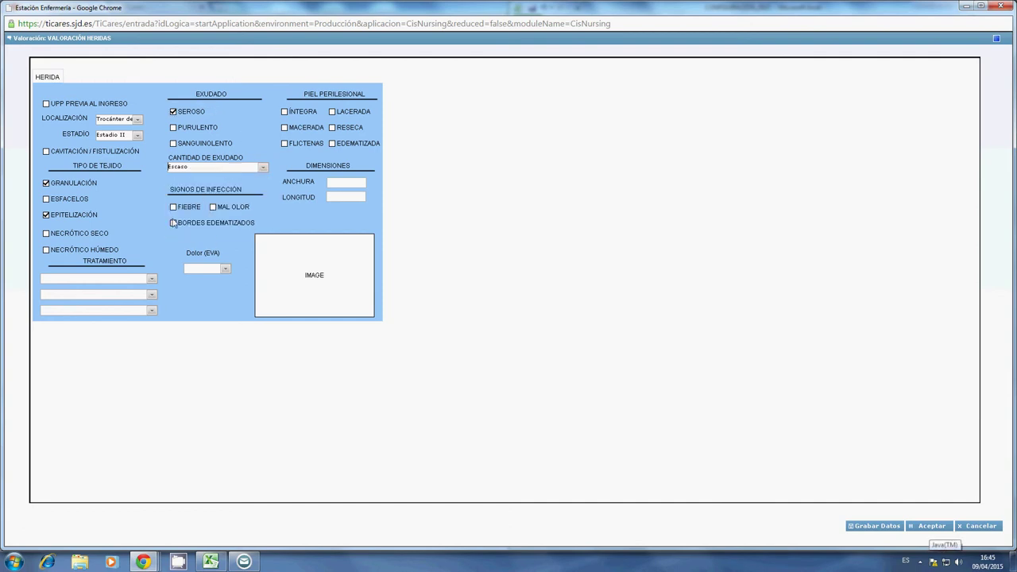
Record an EVA pain score of 7, Reseca perilesional skin, and wound dimensions of width 2 and length 1,5.
click(226, 269)
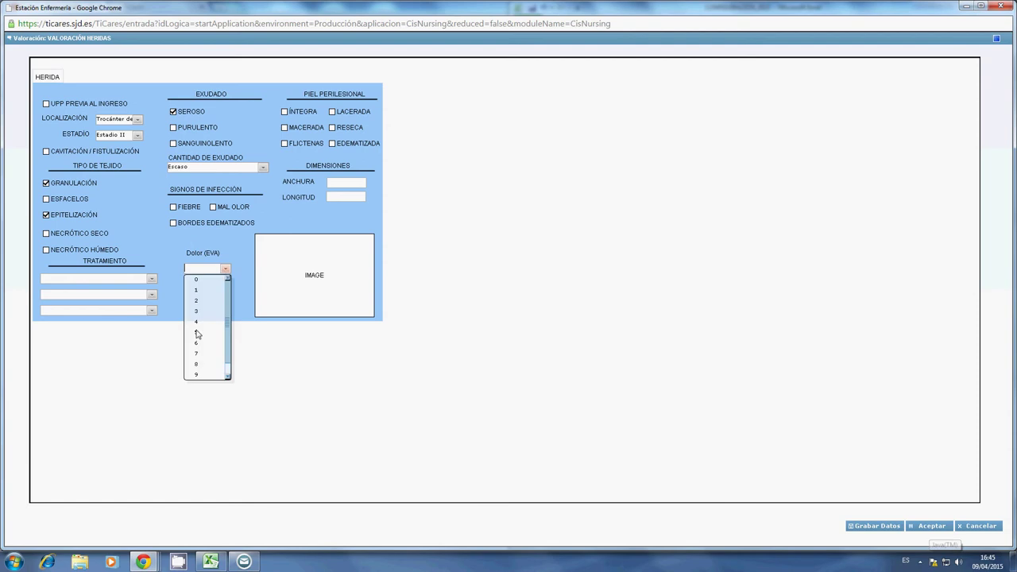
click(204, 354)
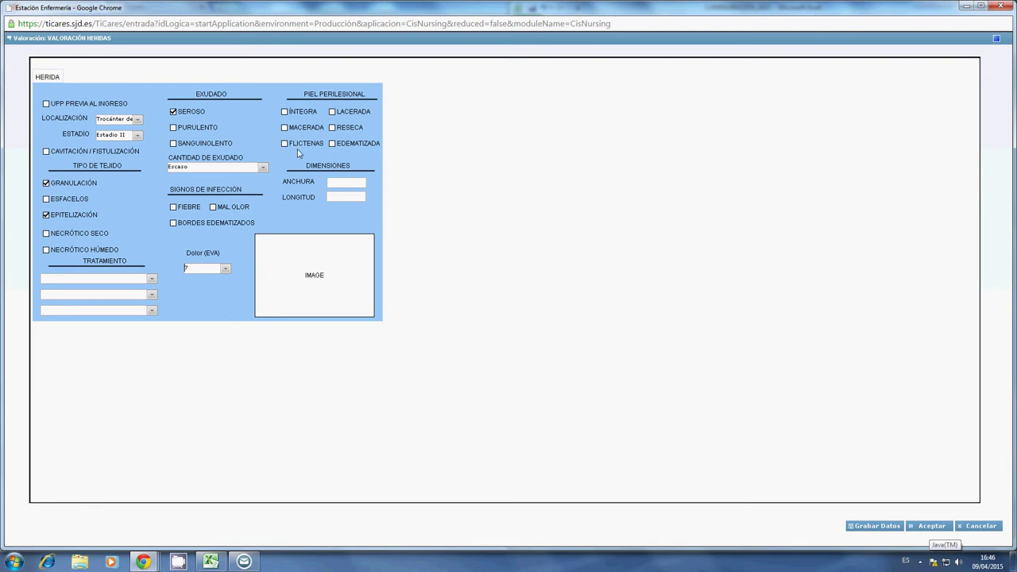
click(332, 128)
Choose APOSITO CELULOSA 4X5CM and APOSITO HIDROCELULAR POLIURETANO SIN ADHESIVO 11X11CM as the first two treatments.
click(151, 279)
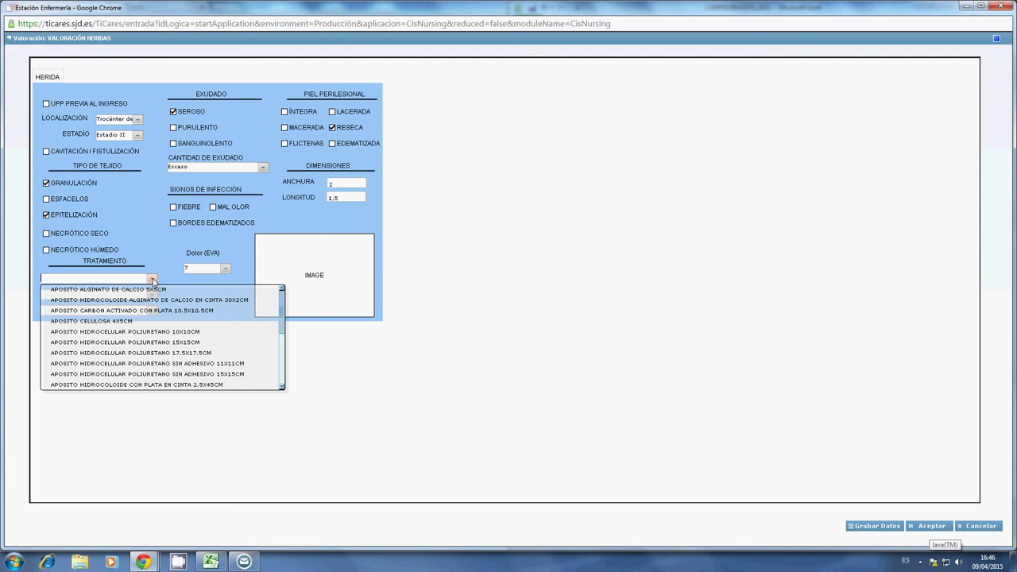
click(129, 321)
click(152, 297)
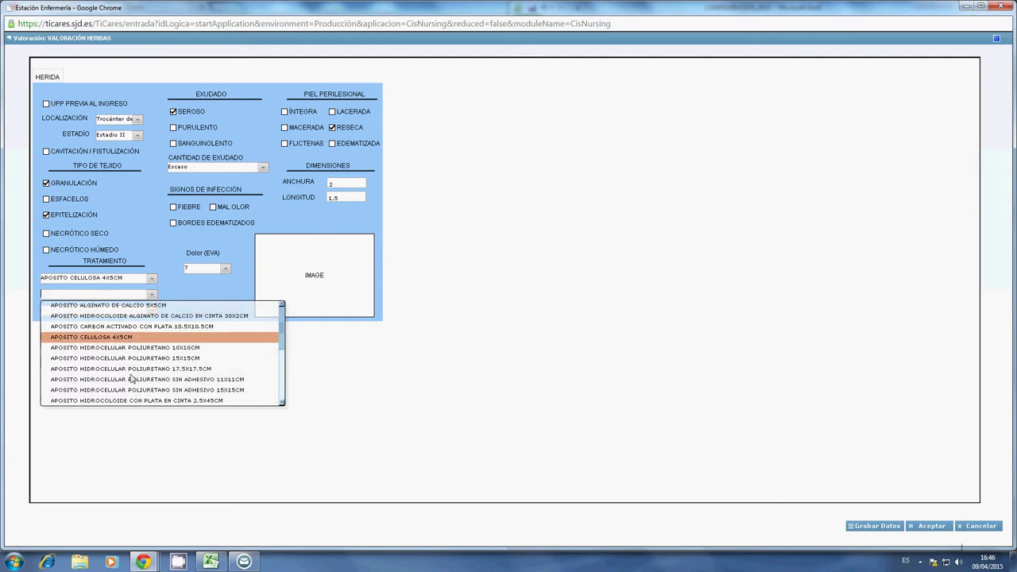
click(139, 378)
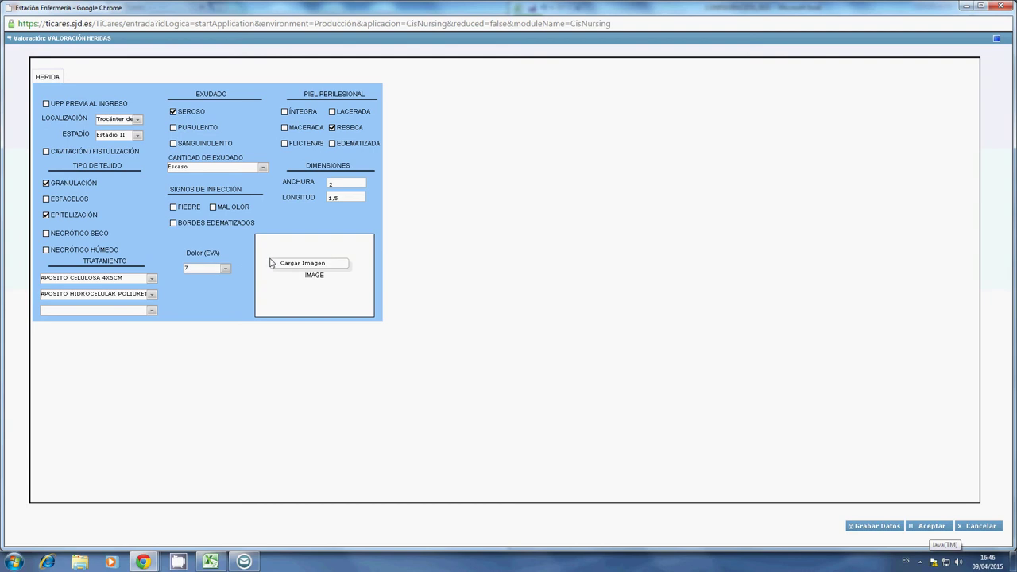
Load the image 10.jpg from the Pictures\trauma folder into the wound form and save the assessment.
click(299, 270)
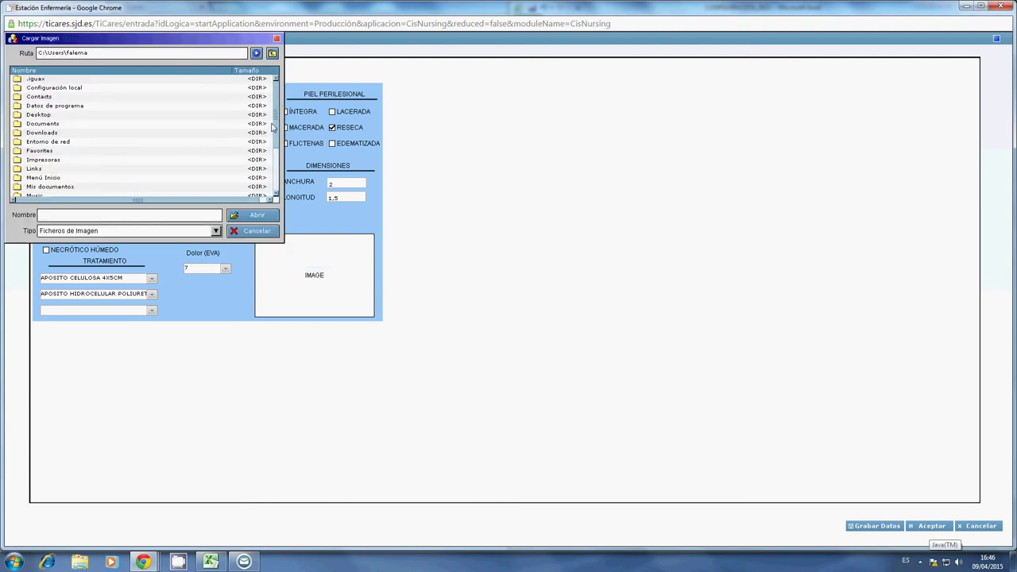
drag(275, 129, 280, 169)
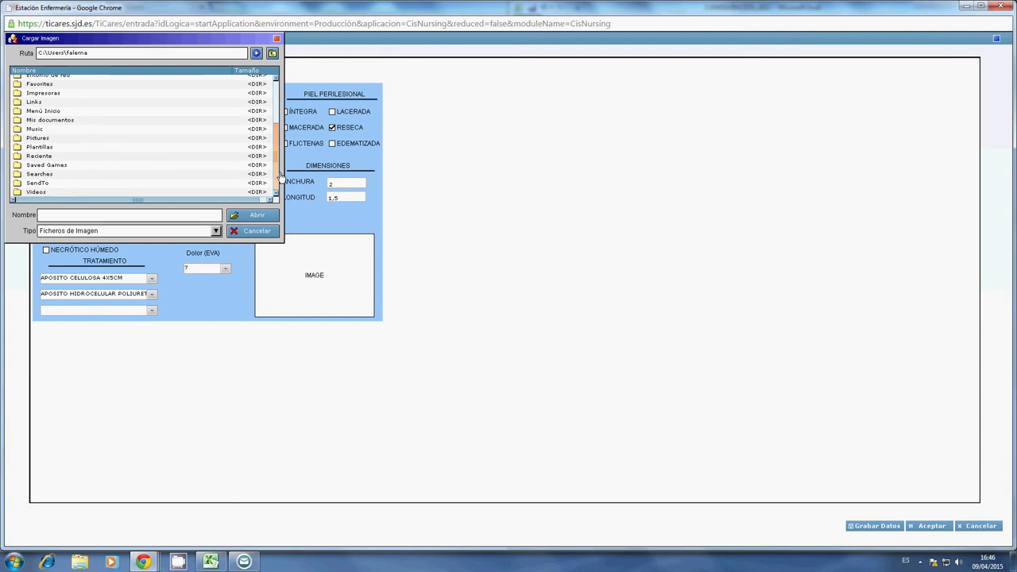
double_click(38, 138)
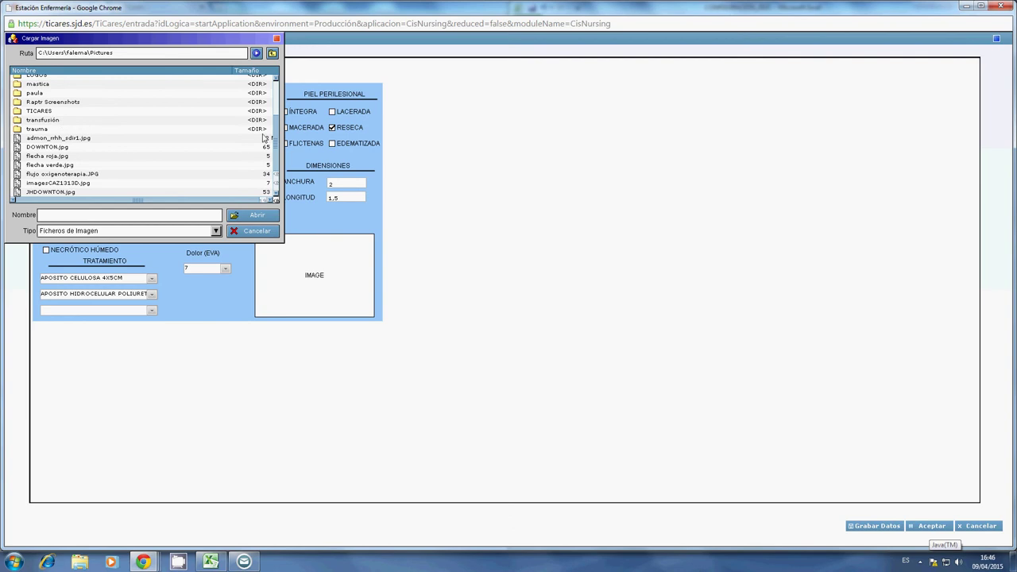
scroll(278, 116, up, 2)
scroll(278, 115, up, 1)
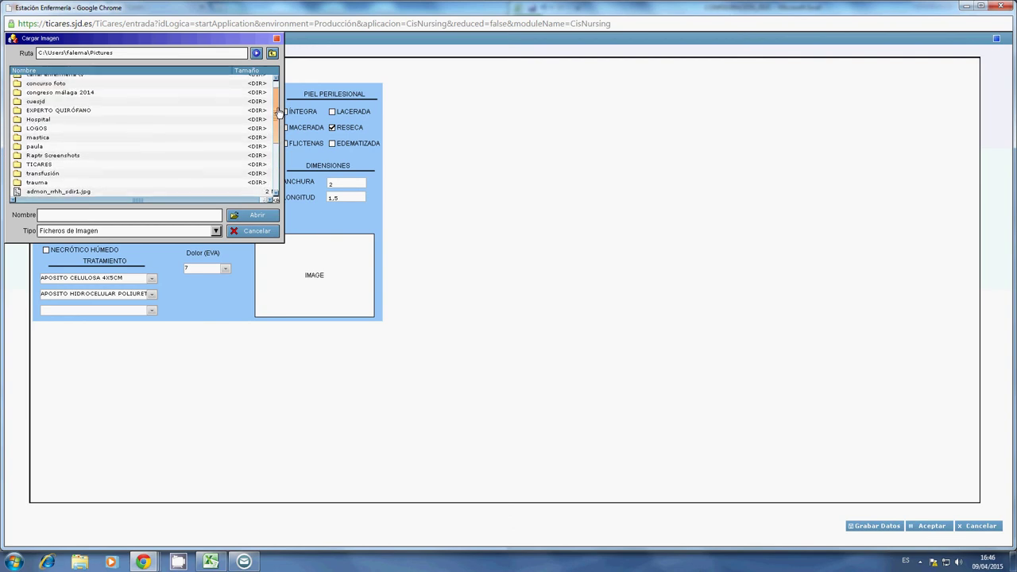
double_click(36, 183)
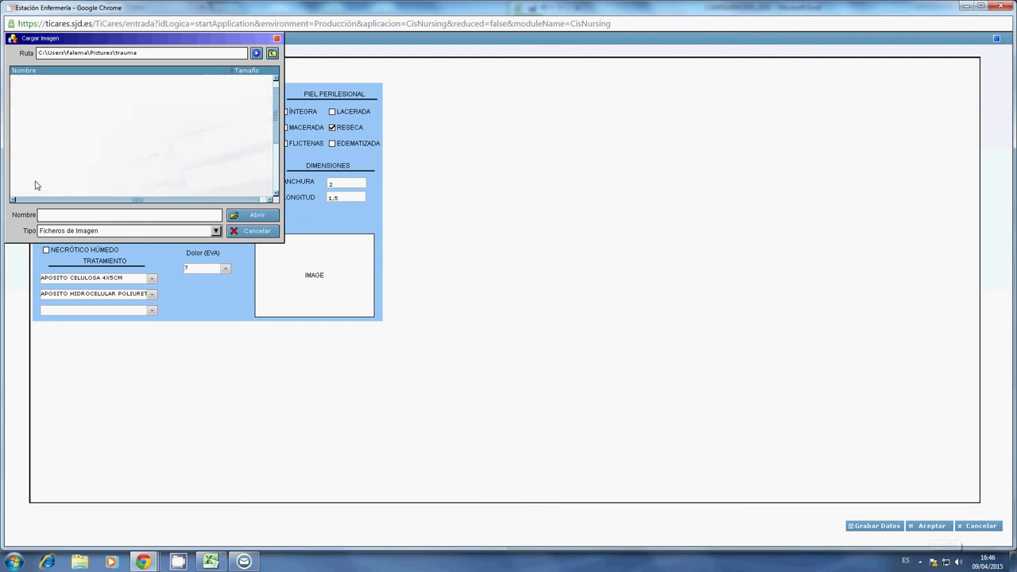
click(32, 147)
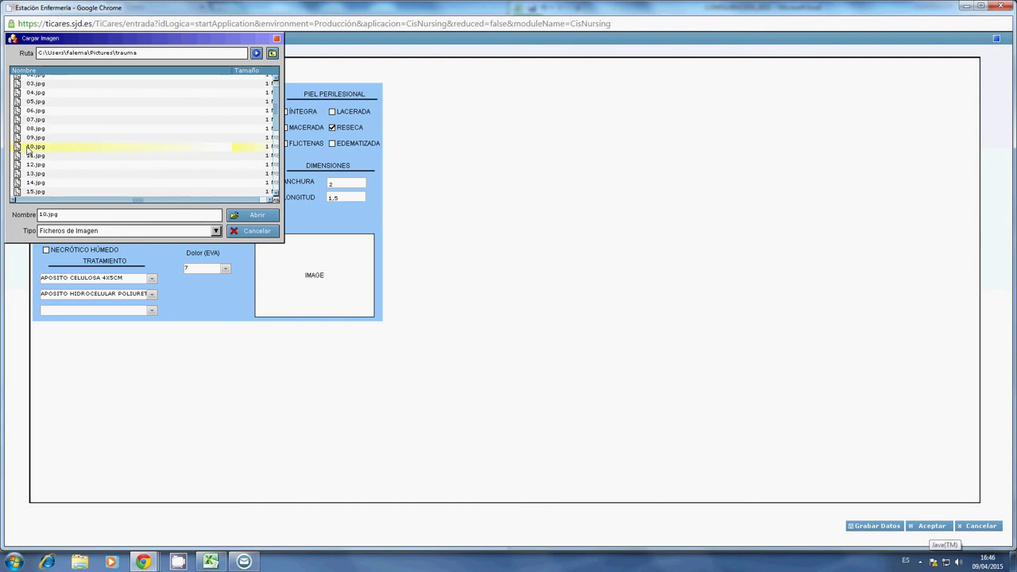
click(244, 218)
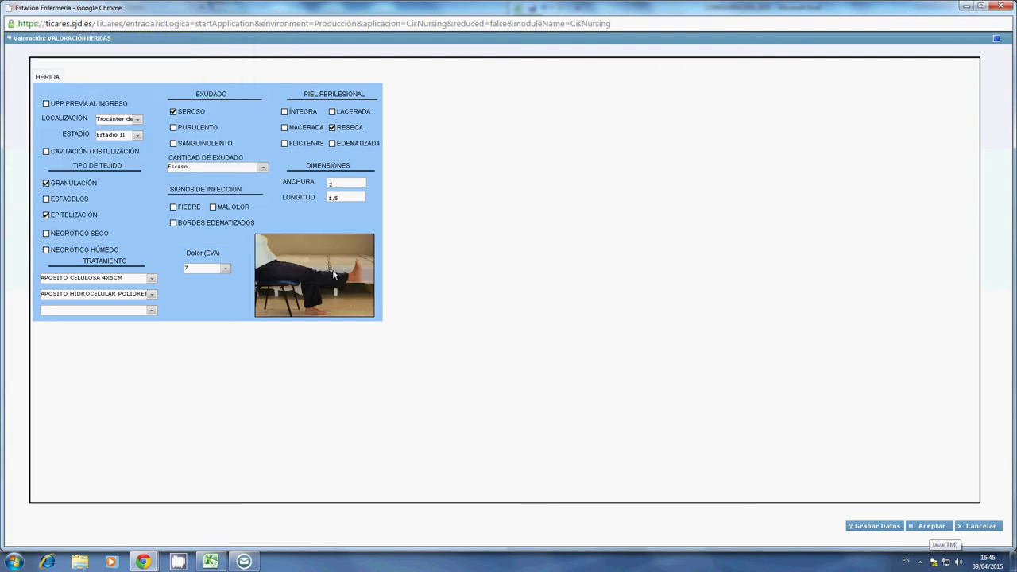
click(932, 527)
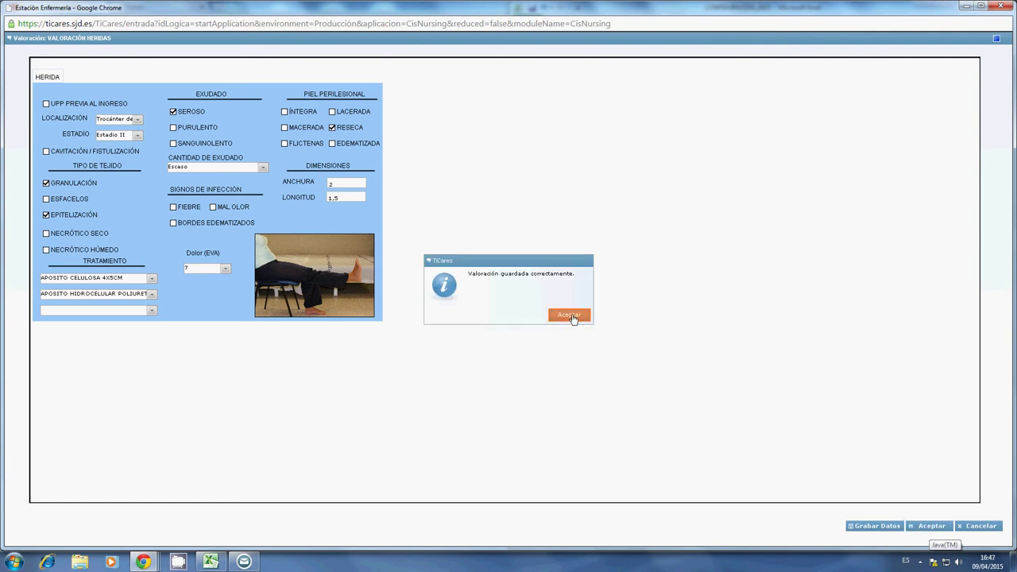
click(570, 315)
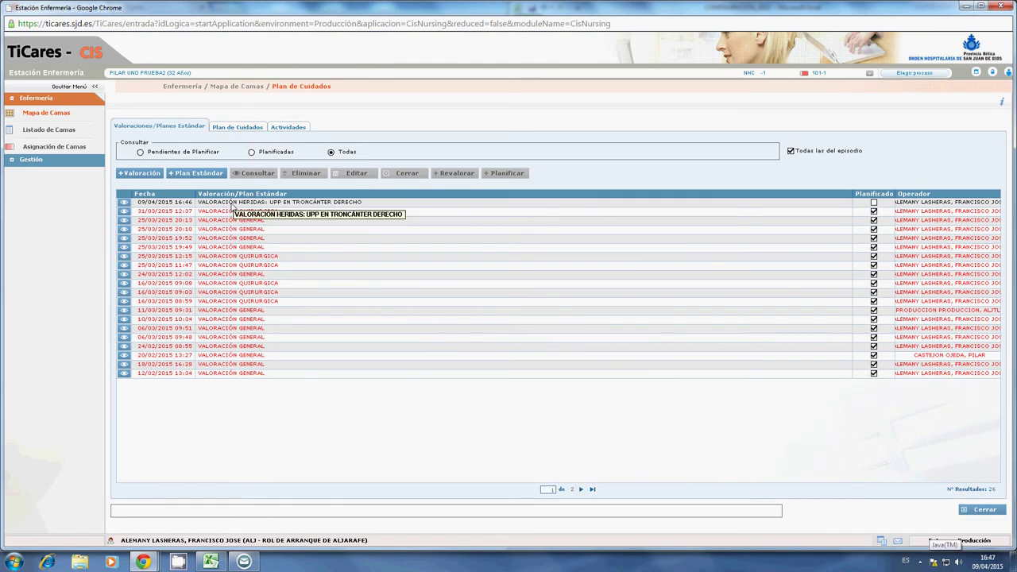
Review the function and scale results of the new wound assessment, including TAMAÑO HERIDA and PUSH.
click(290, 205)
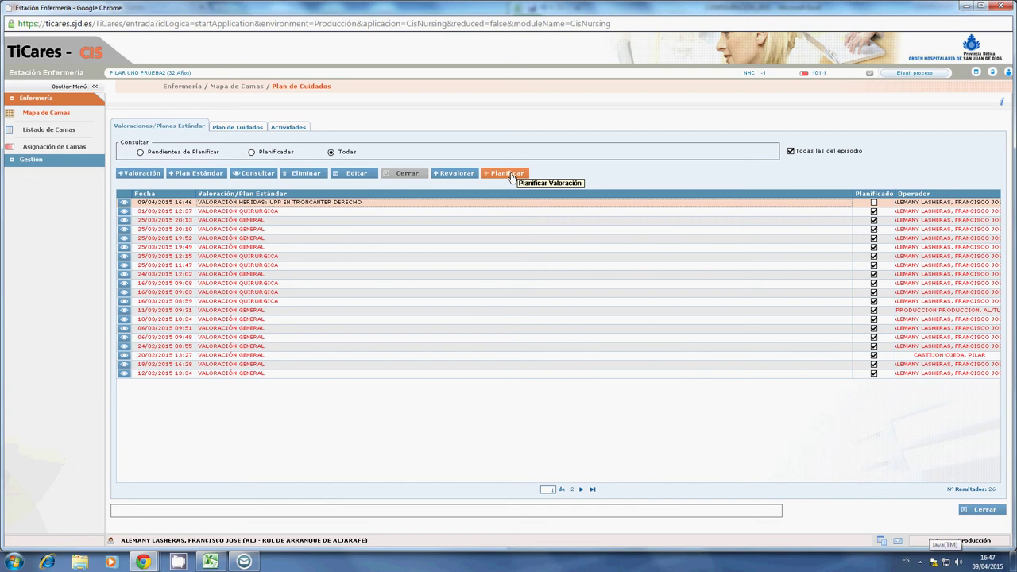
click(124, 205)
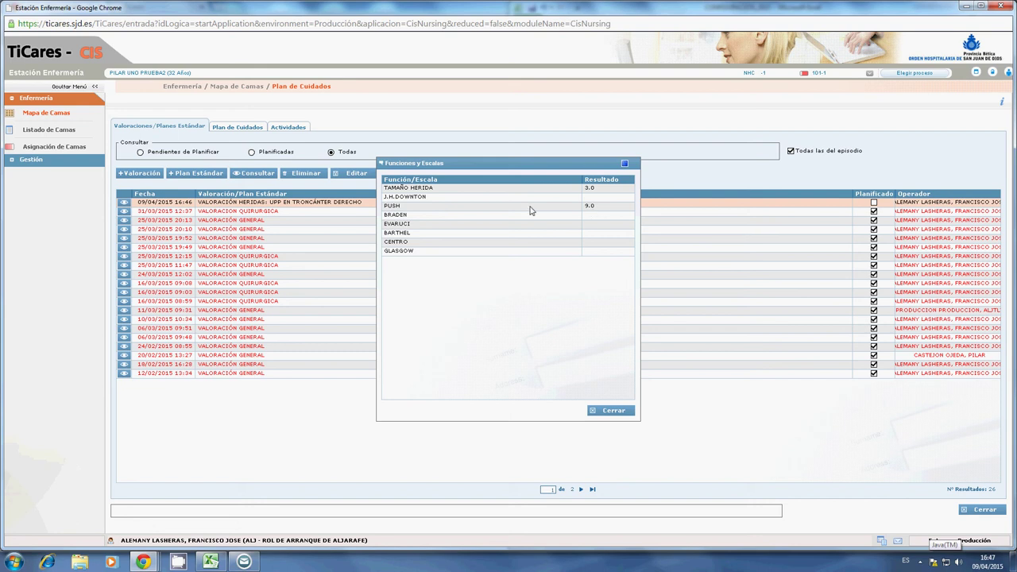
click(610, 412)
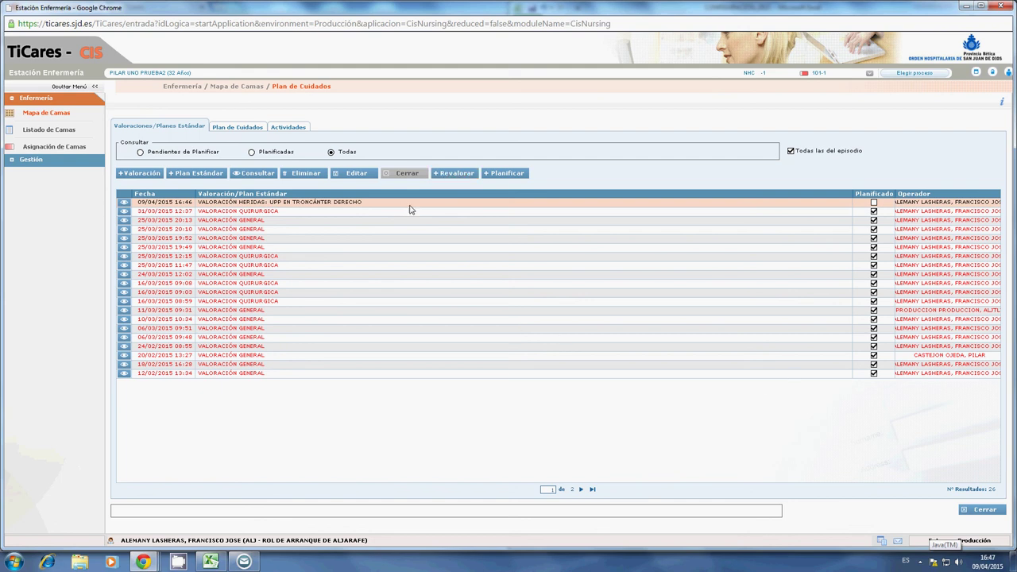
click(124, 202)
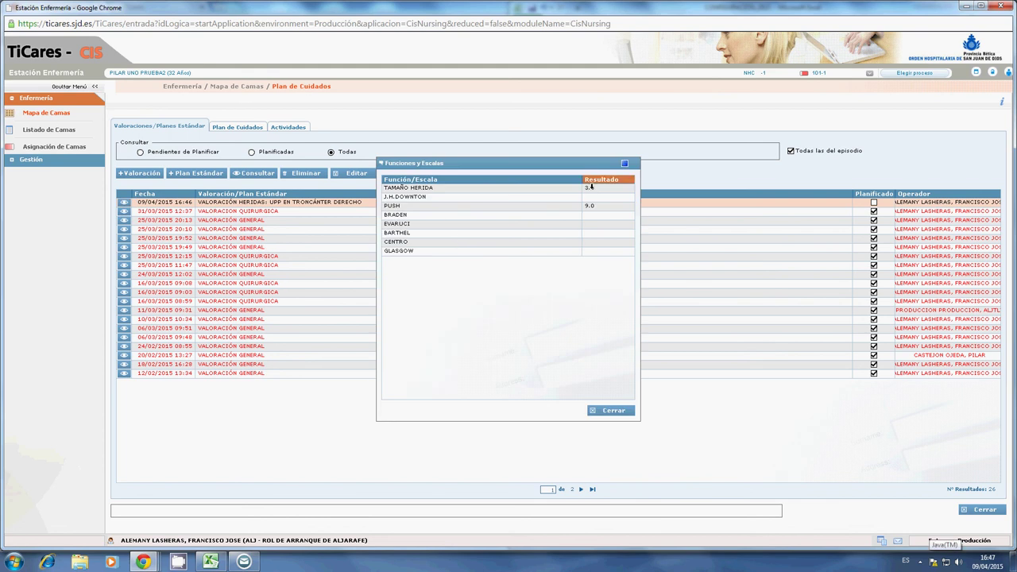
click(613, 410)
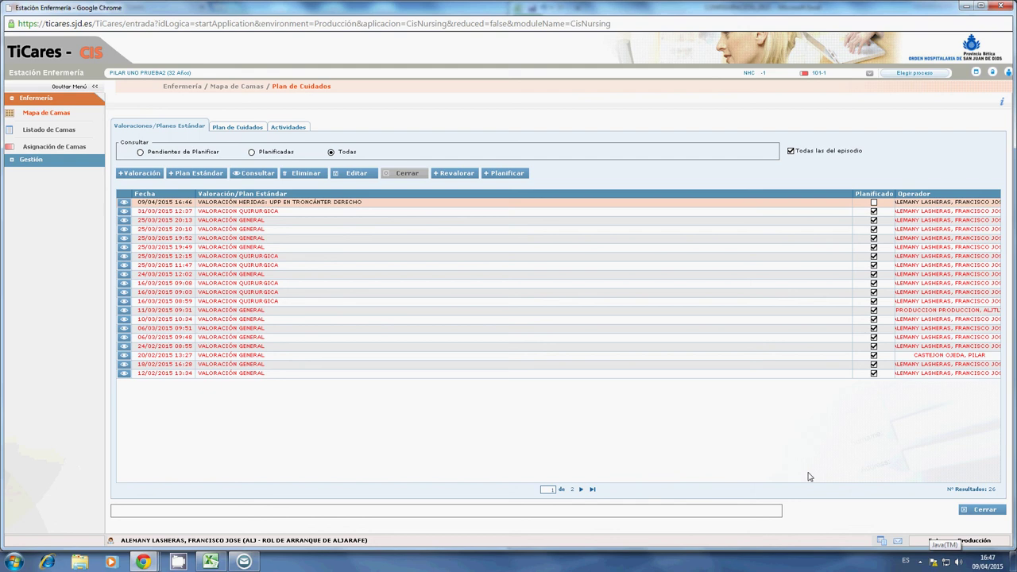
click(514, 177)
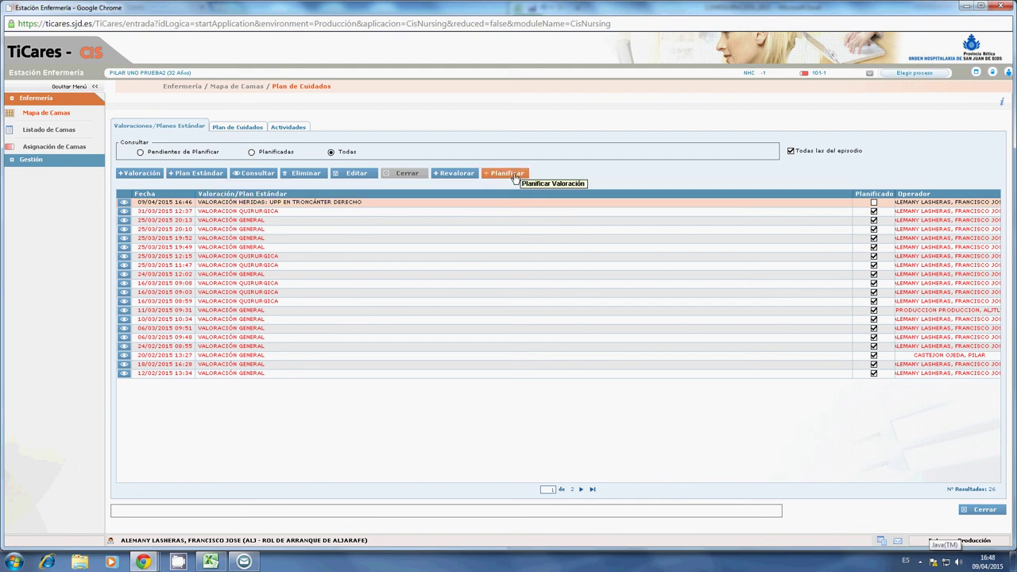
click(920, 562)
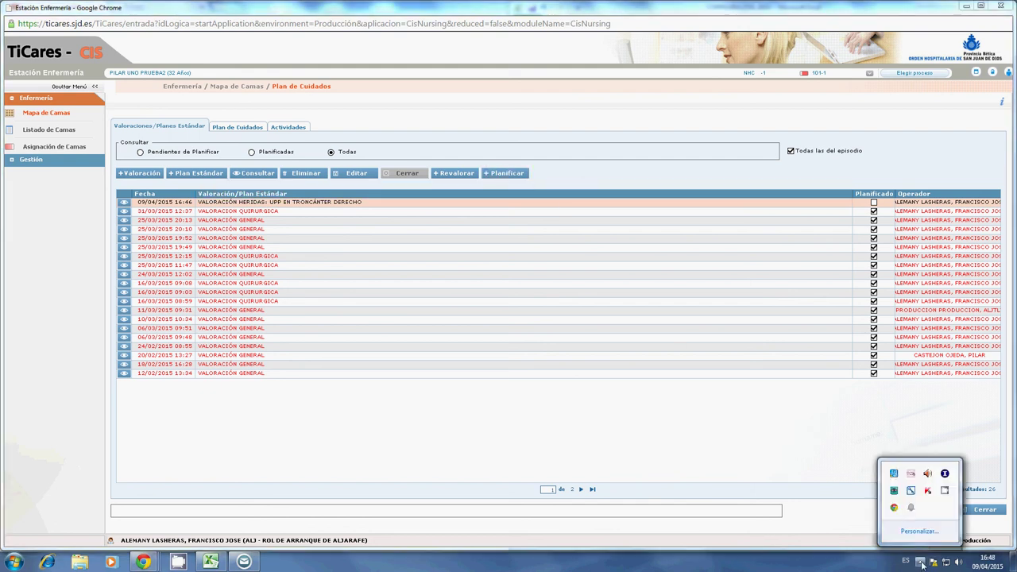
click(927, 490)
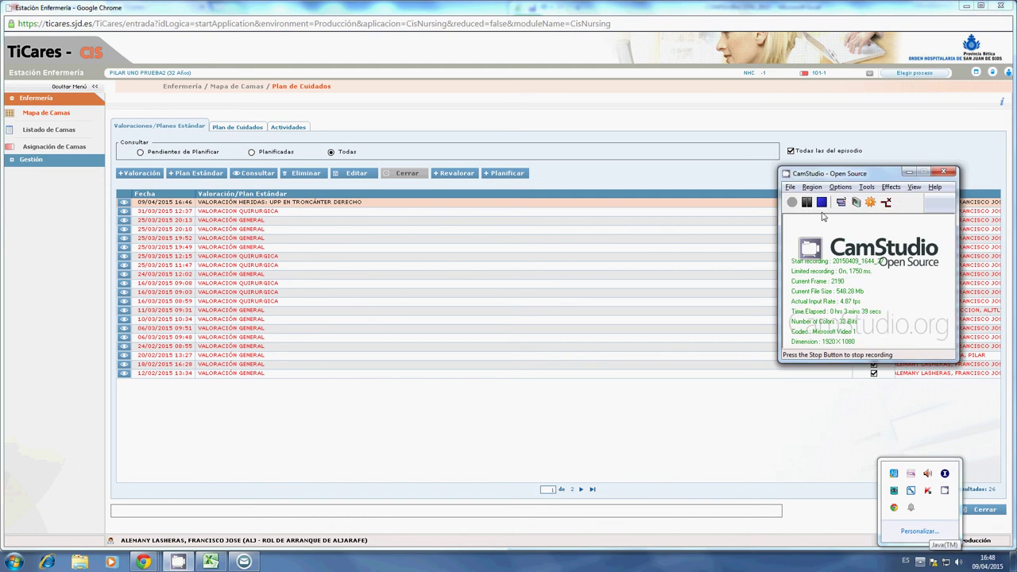